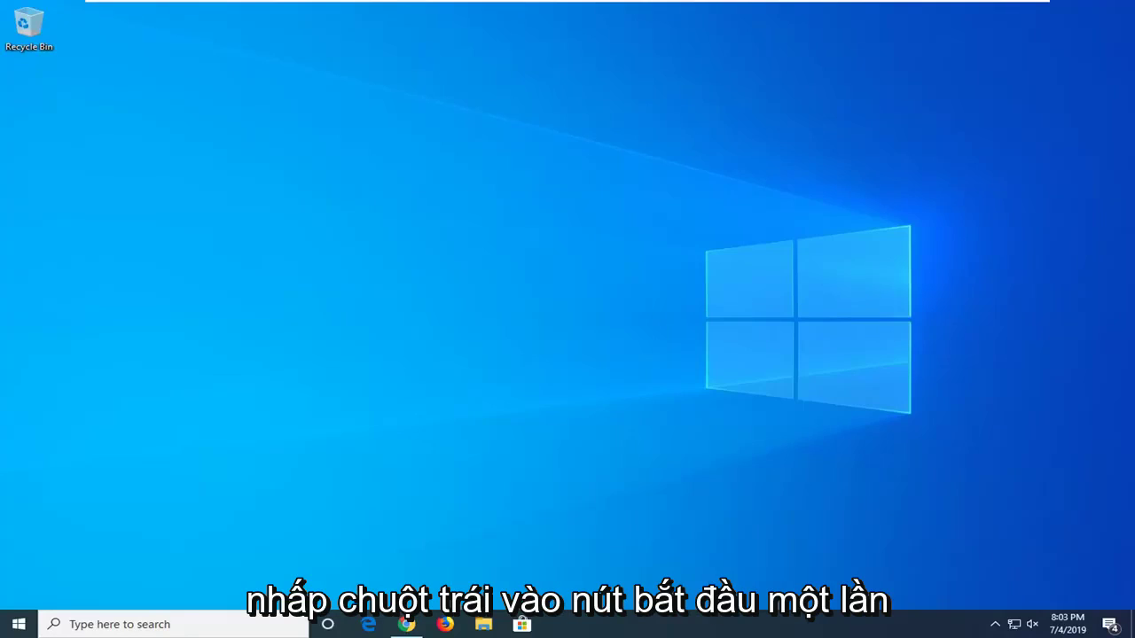
# Search 'regedit' in Start, run Registry Editor as administrator, and approve the UAC prompt
pyautogui.click(18, 624)
pyautogui.write('regedit')
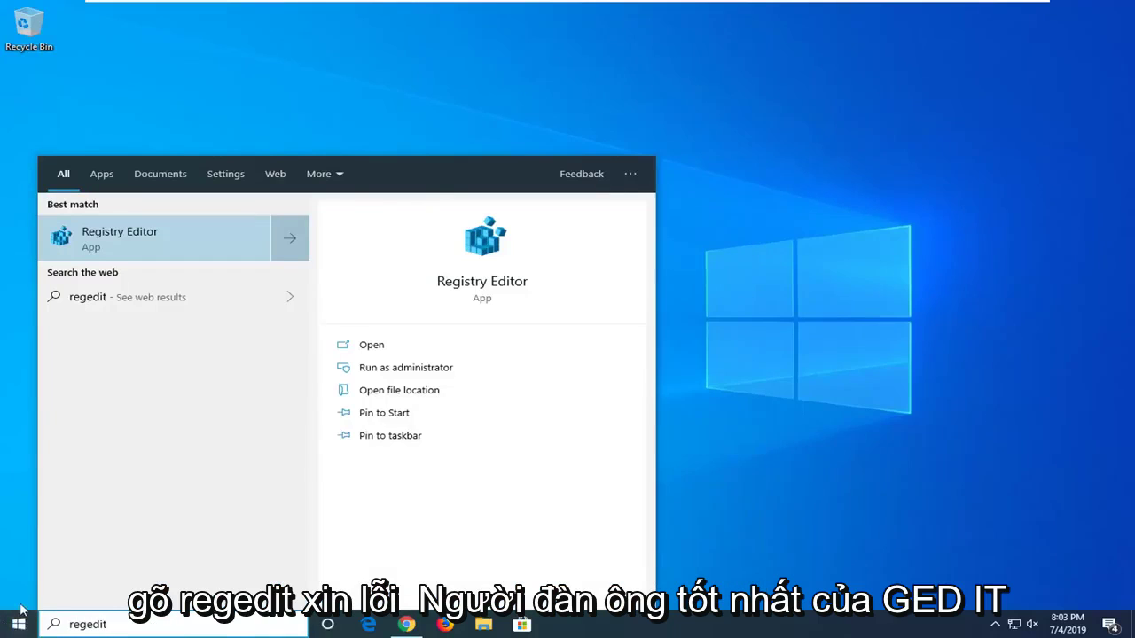
pyautogui.rightClick(124, 236)
pyautogui.click(140, 239)
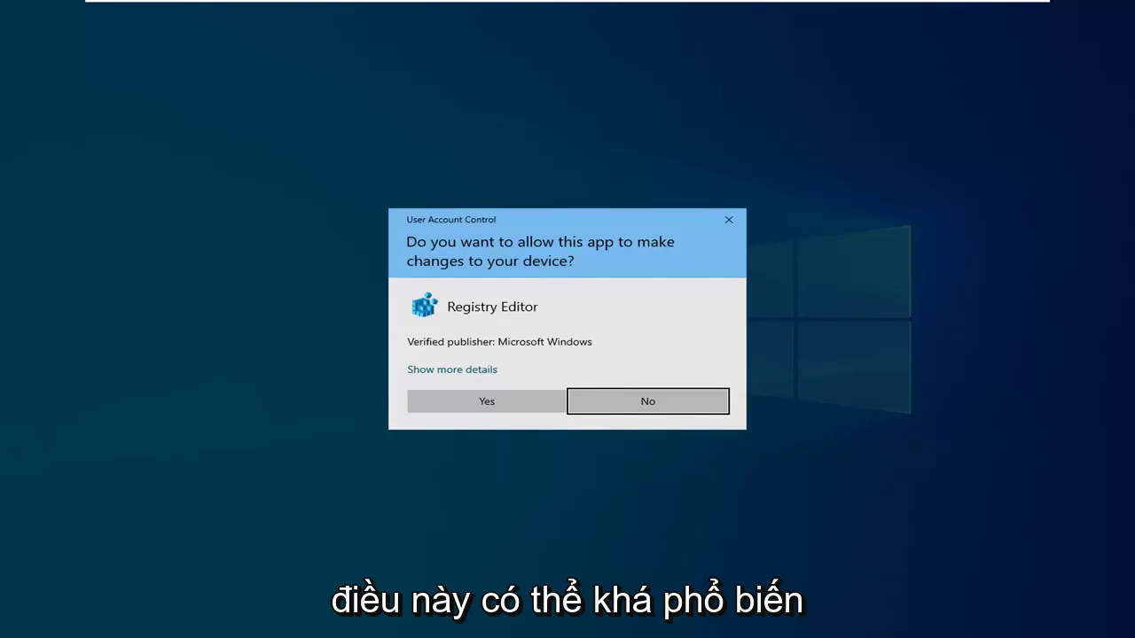
pyautogui.click(480, 405)
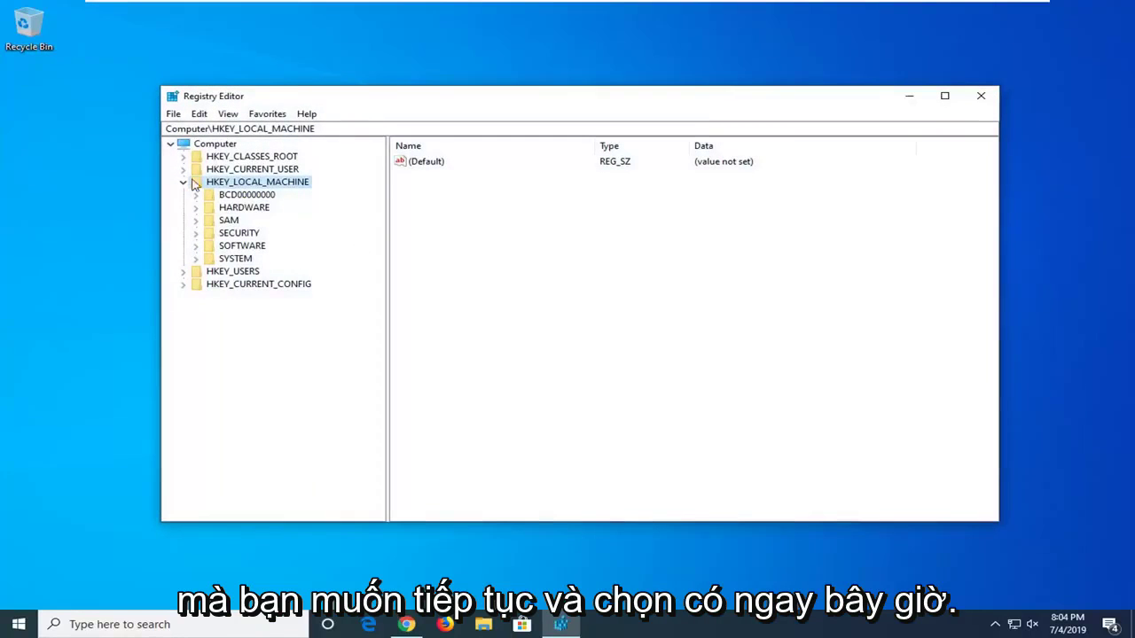
pyautogui.click(193, 179)
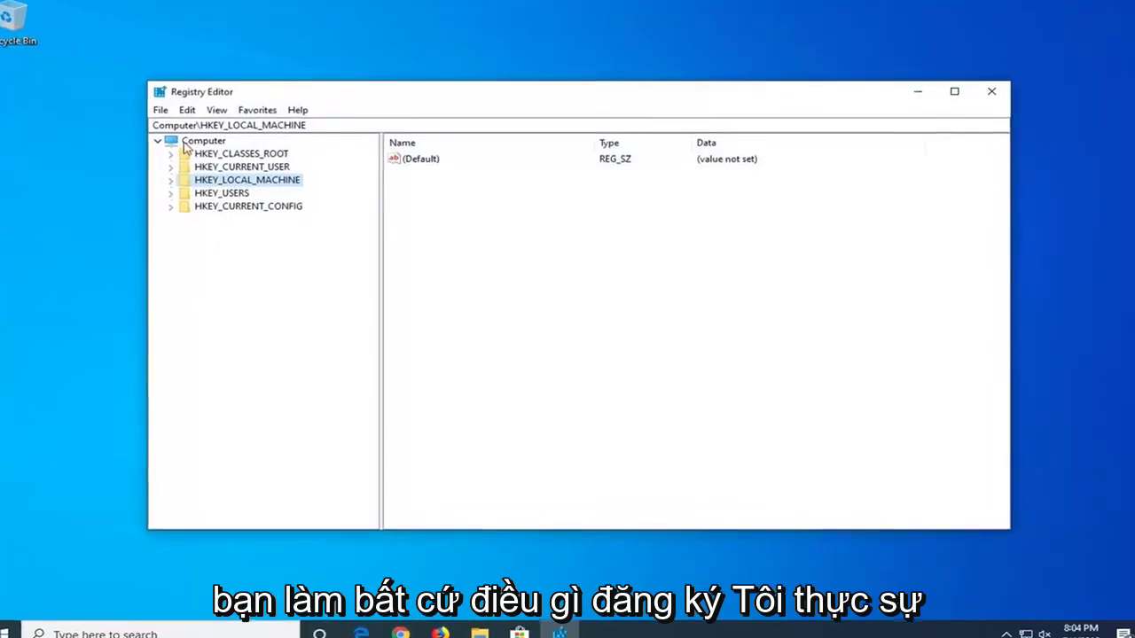
pyautogui.click(186, 141)
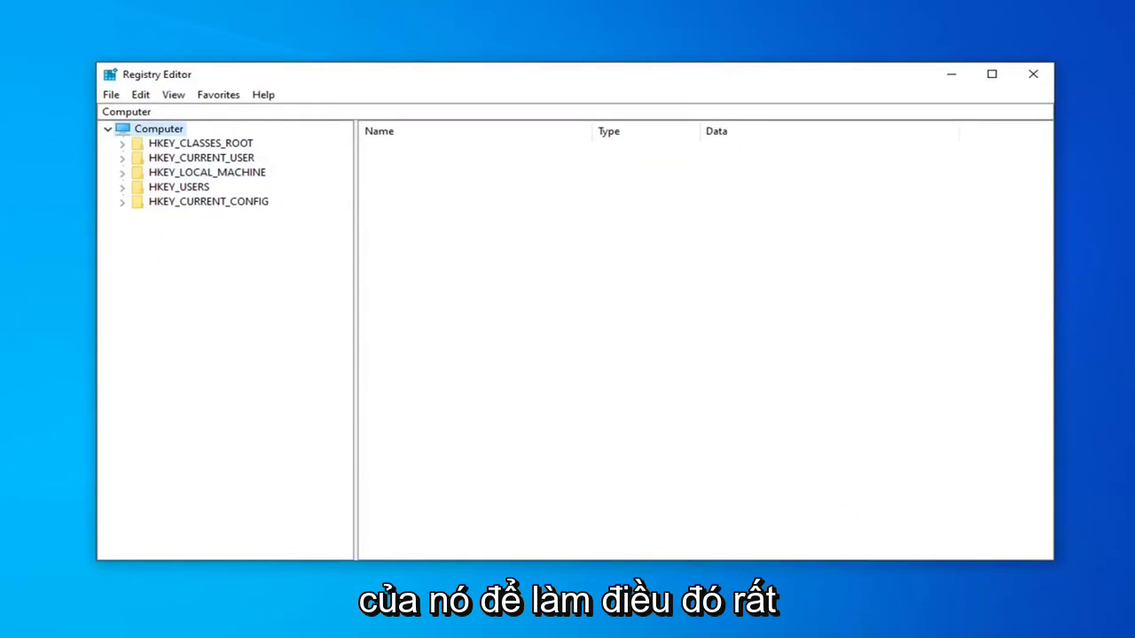
pyautogui.click(110, 96)
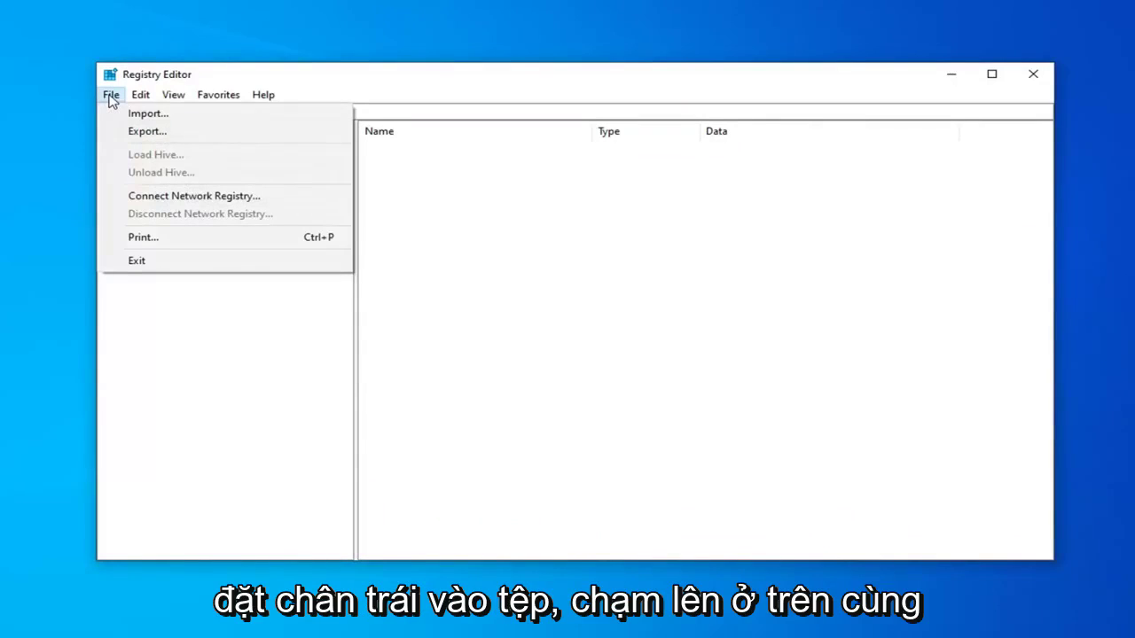
pyautogui.click(146, 131)
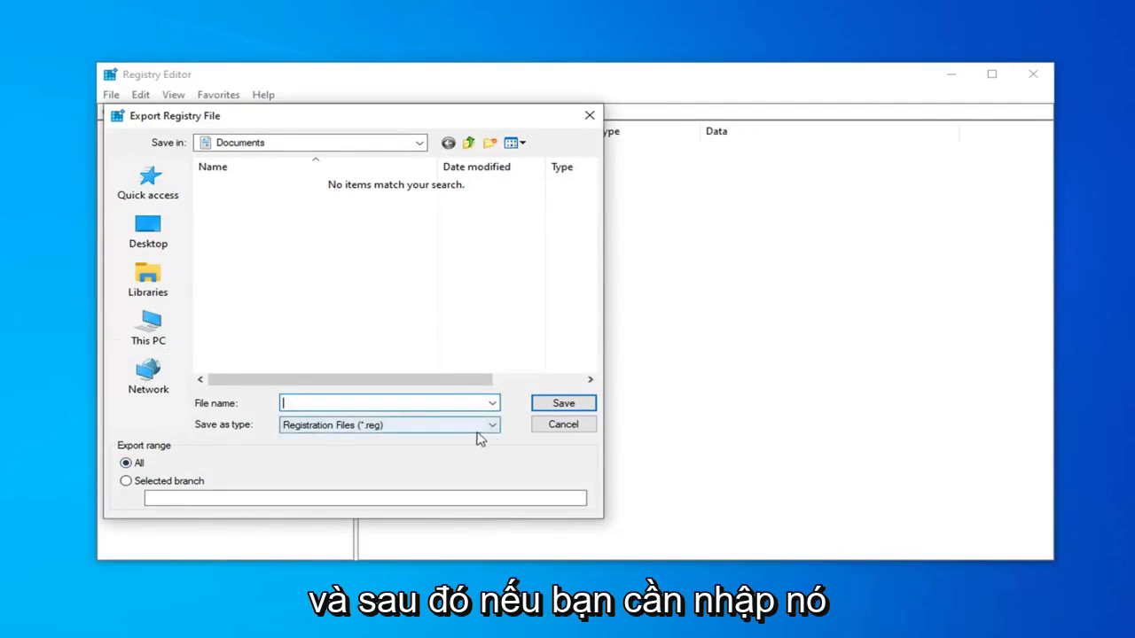
pyautogui.click(559, 429)
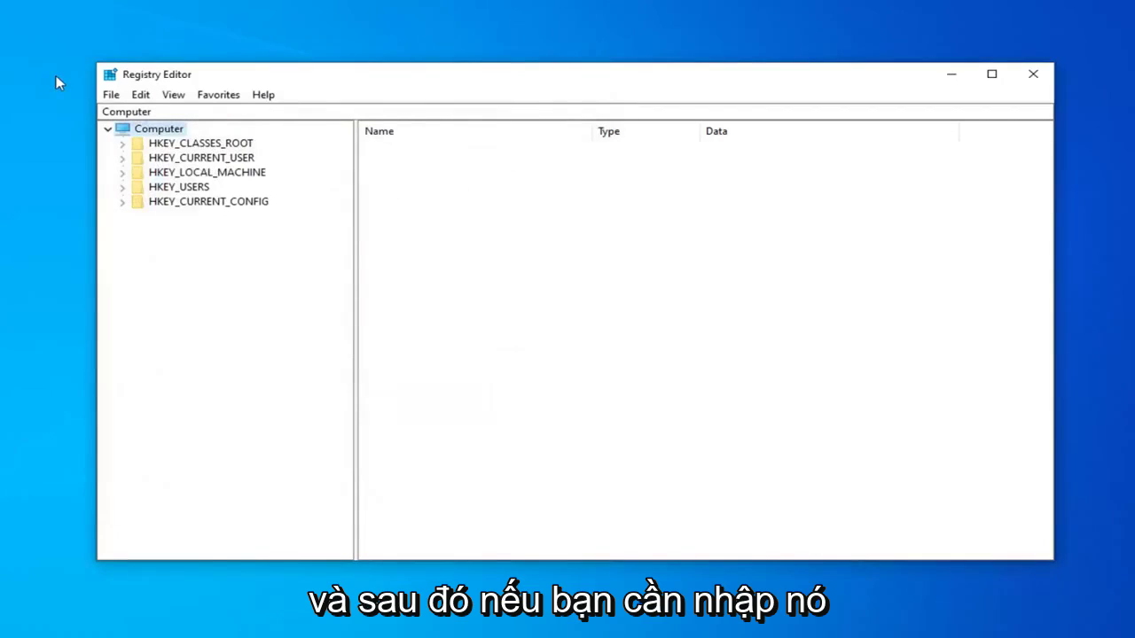
pyautogui.click(111, 94)
pyautogui.click(120, 112)
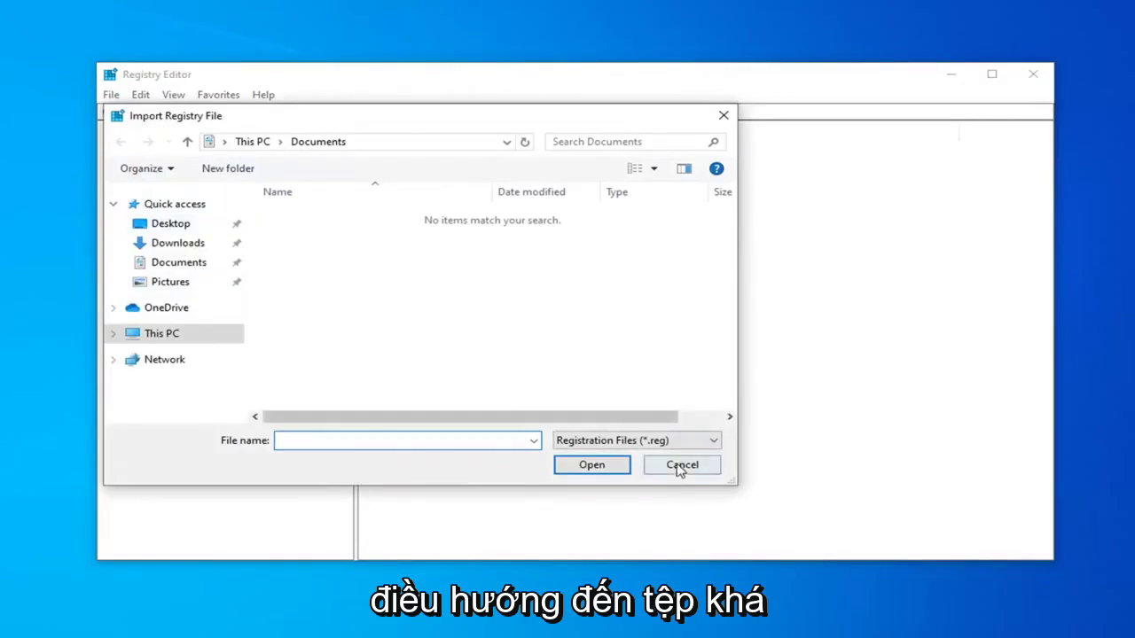
pyautogui.click(679, 468)
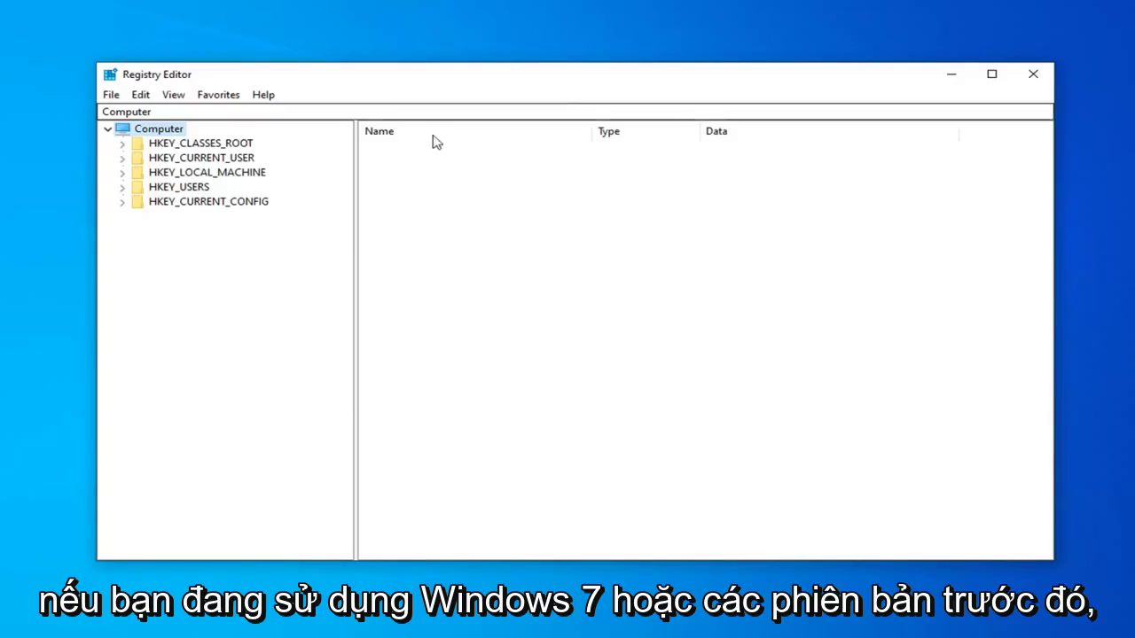
# Expand the HKEY_CURRENT_USER hive to list AppEvents, Console, Software and System
pyautogui.click(180, 160)
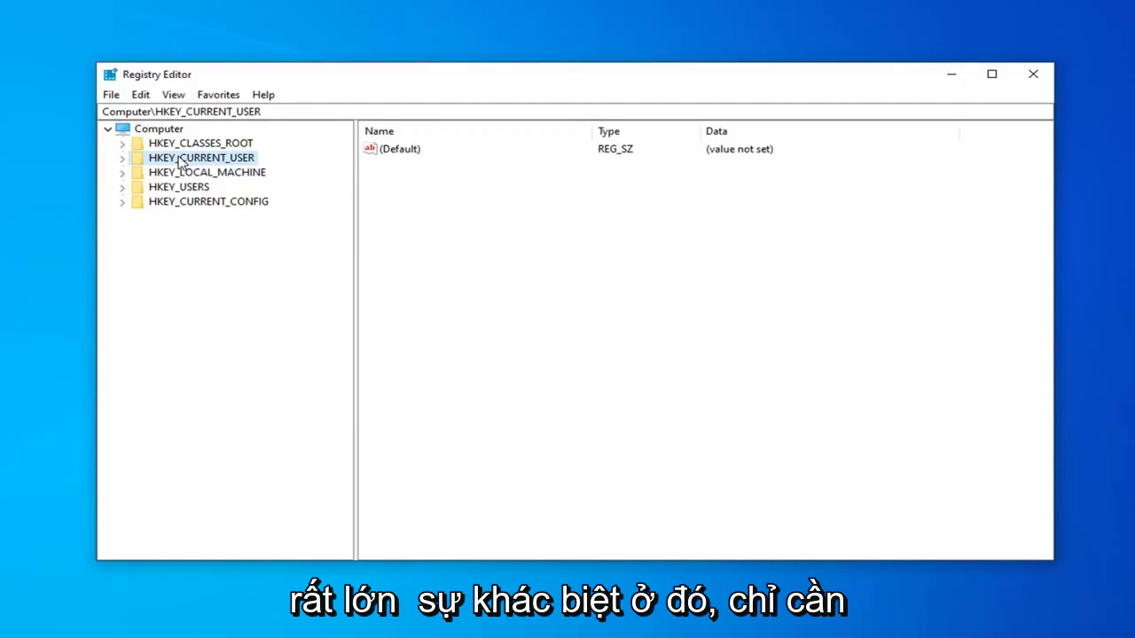
pyautogui.doubleClick(180, 161)
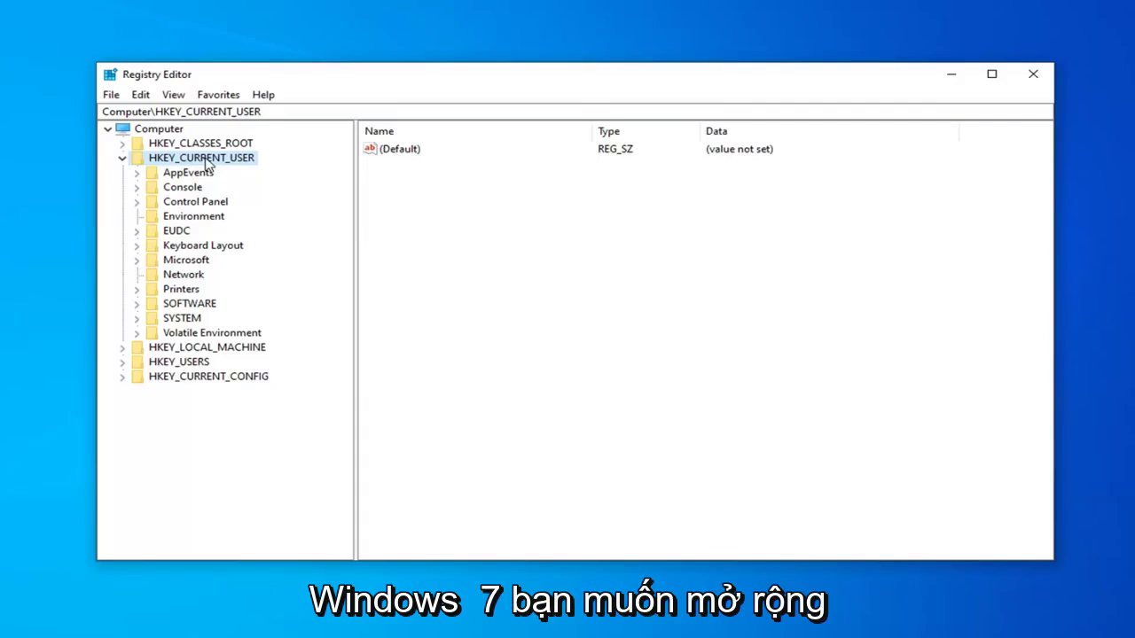
# Expand HKEY_CURRENT_USER\SOFTWARE and its Microsoft subkey in the tree
pyautogui.click(193, 307)
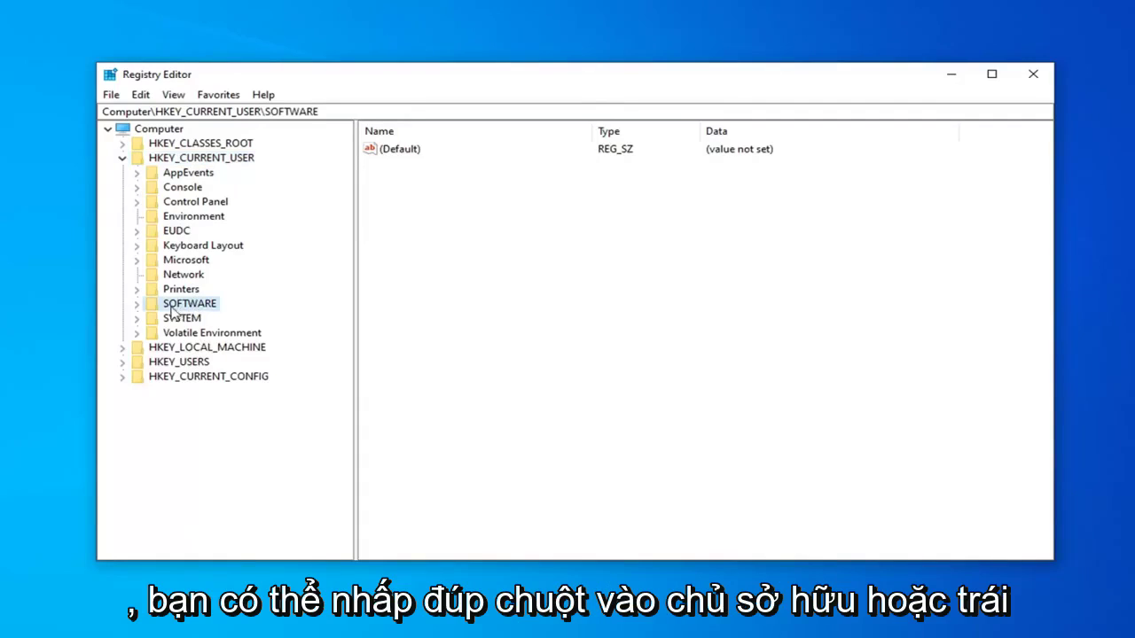
pyautogui.click(136, 304)
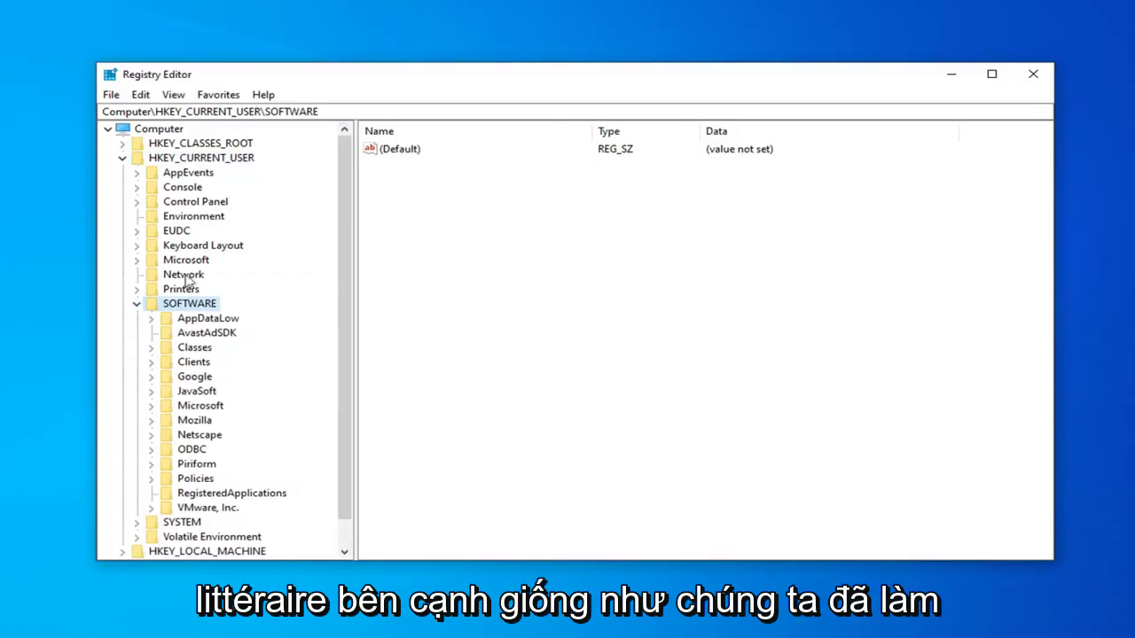
pyautogui.doubleClick(200, 405)
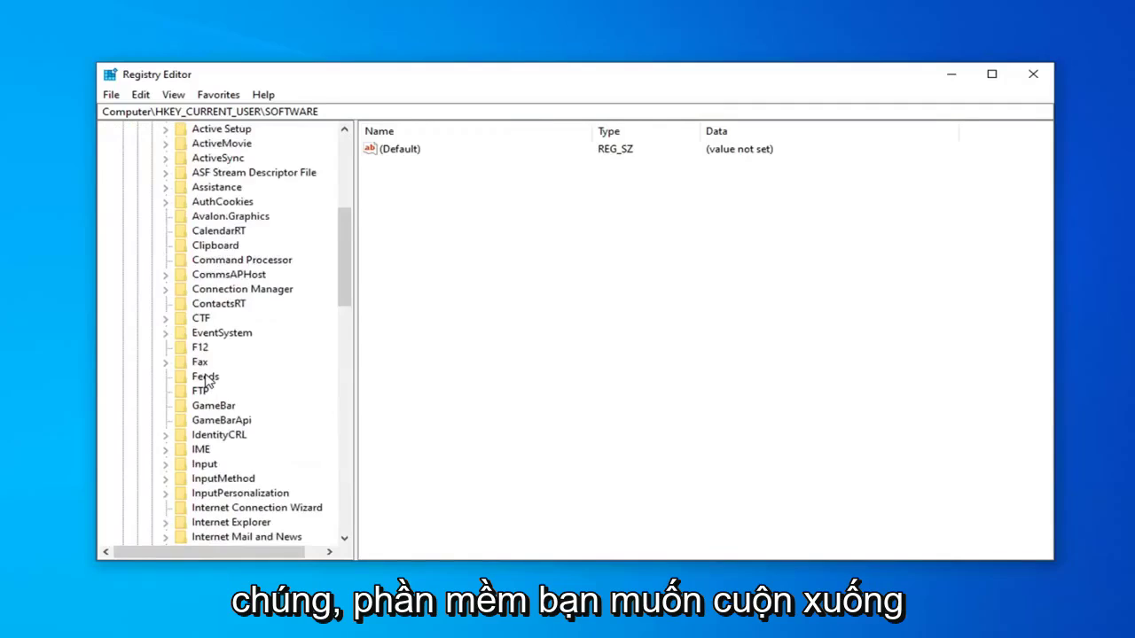
pyautogui.scroll(-4, 204, 379)
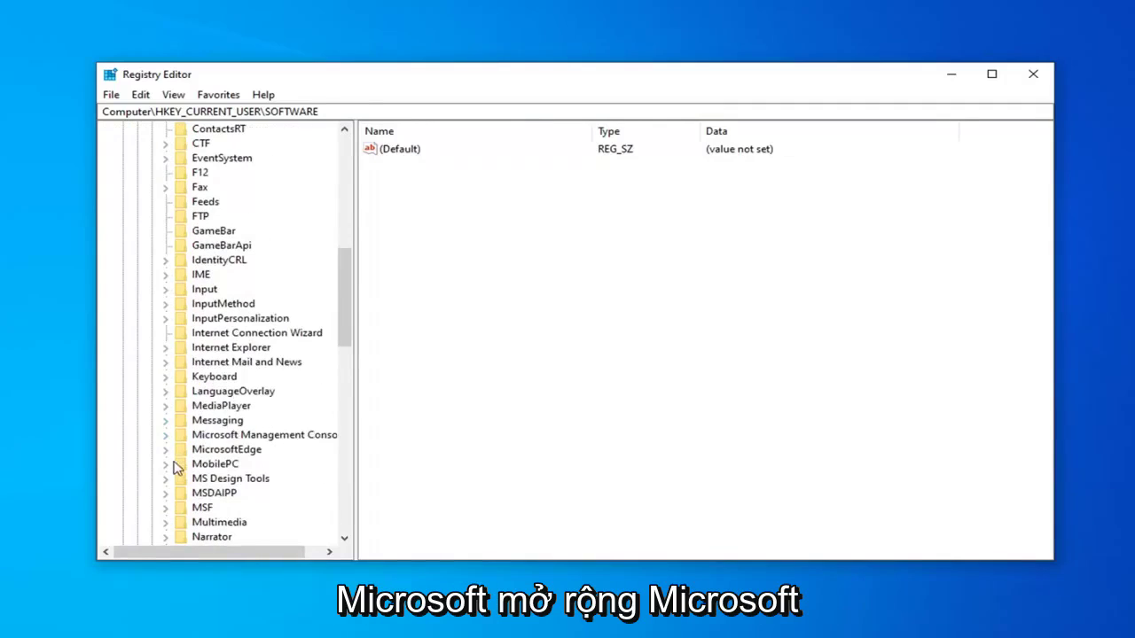
pyautogui.press('m')
pyautogui.scroll(3, 202, 306)
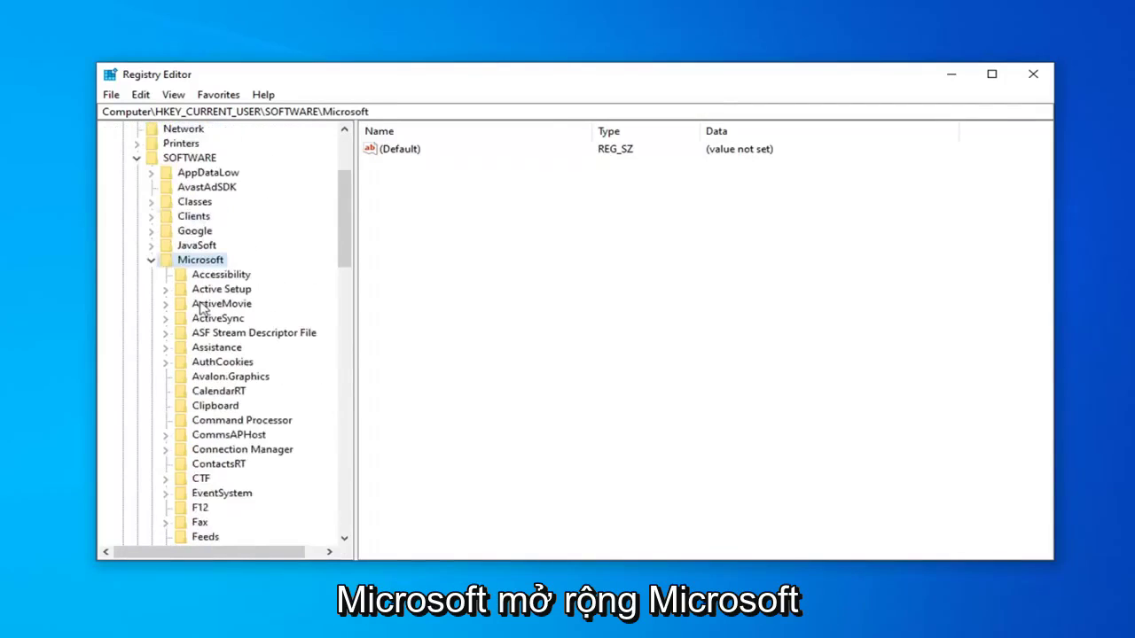
pyautogui.click(150, 259)
pyautogui.click(154, 380)
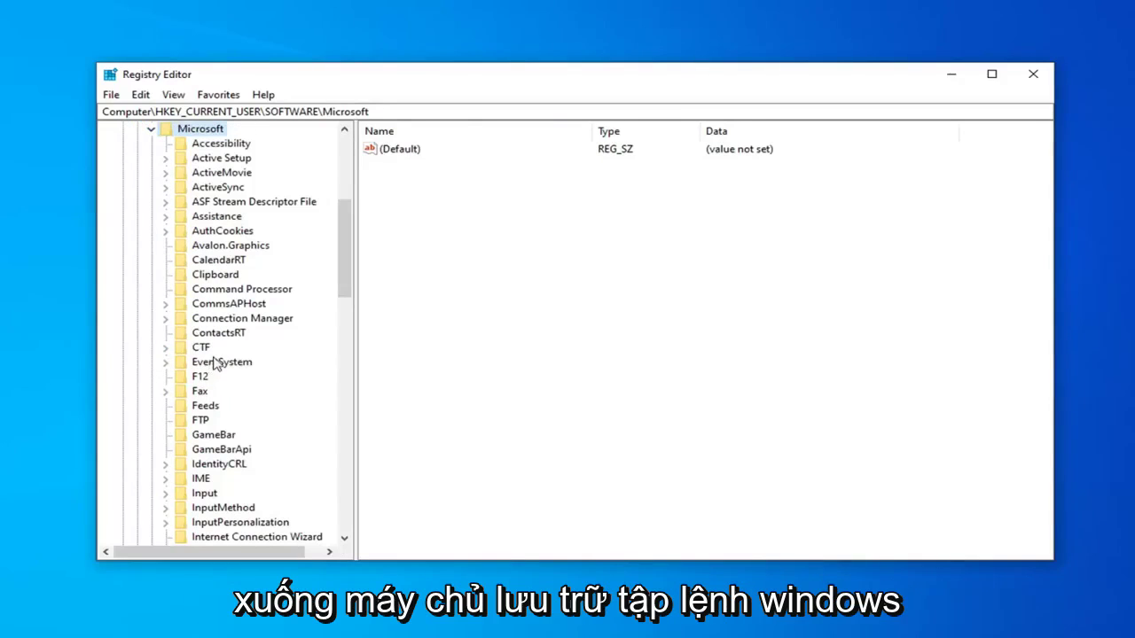
# Expand Microsoft\Windows Script Host and select its Settings subkey
pyautogui.scroll(-2, 233, 347)
pyautogui.scroll(-5, 248, 330)
pyautogui.scroll(-7, 253, 341)
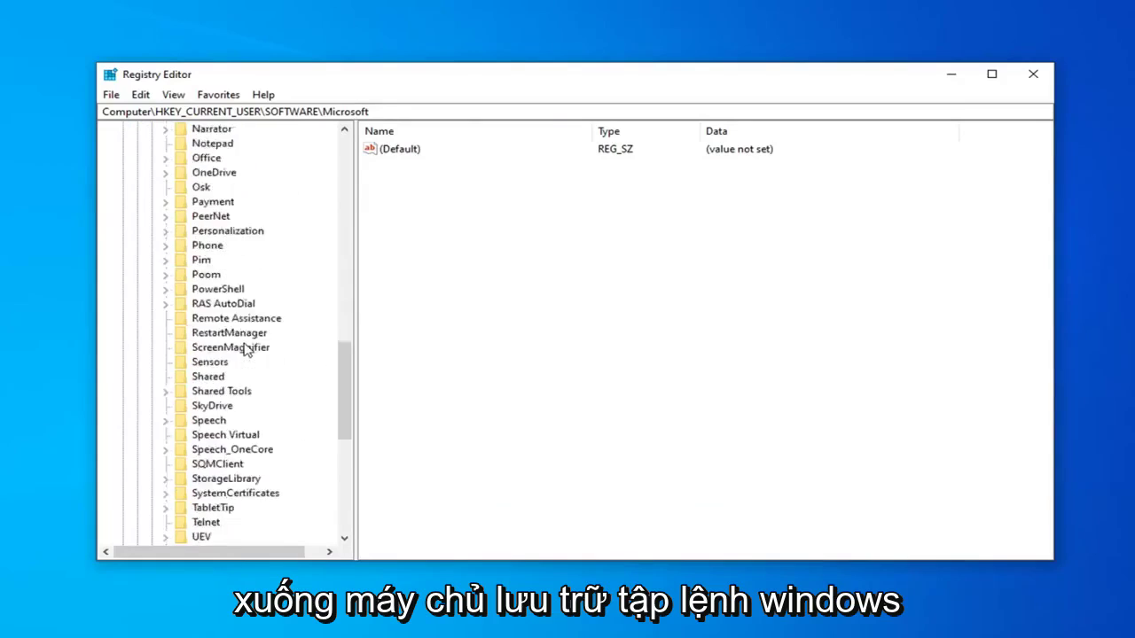
pyautogui.scroll(-3, 249, 350)
pyautogui.scroll(-2, 244, 354)
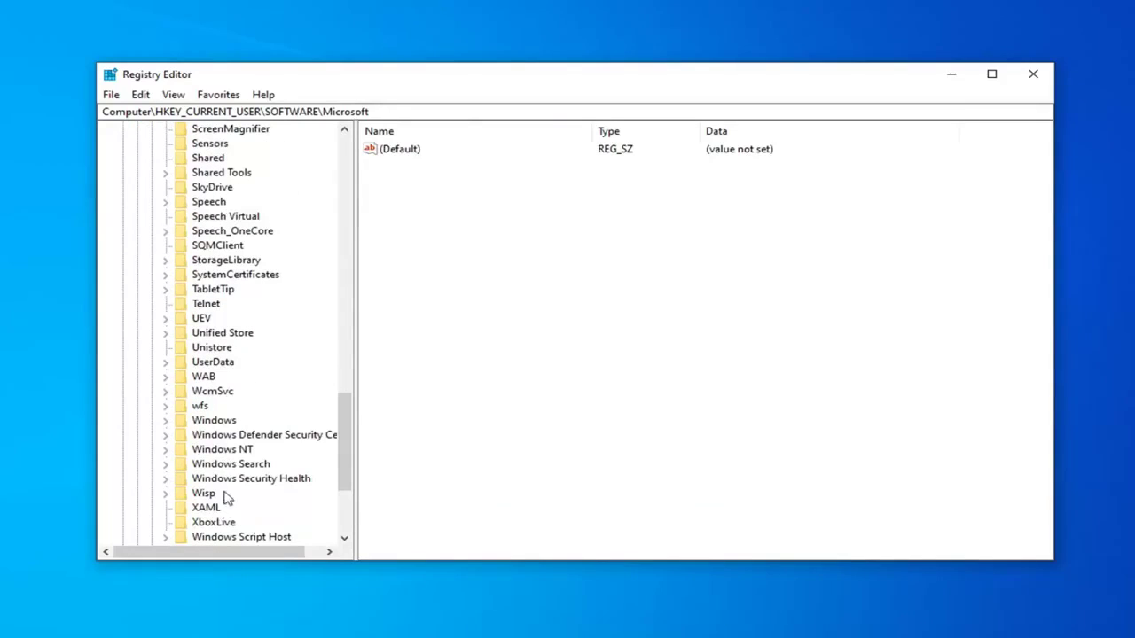
pyautogui.scroll(-1, 232, 483)
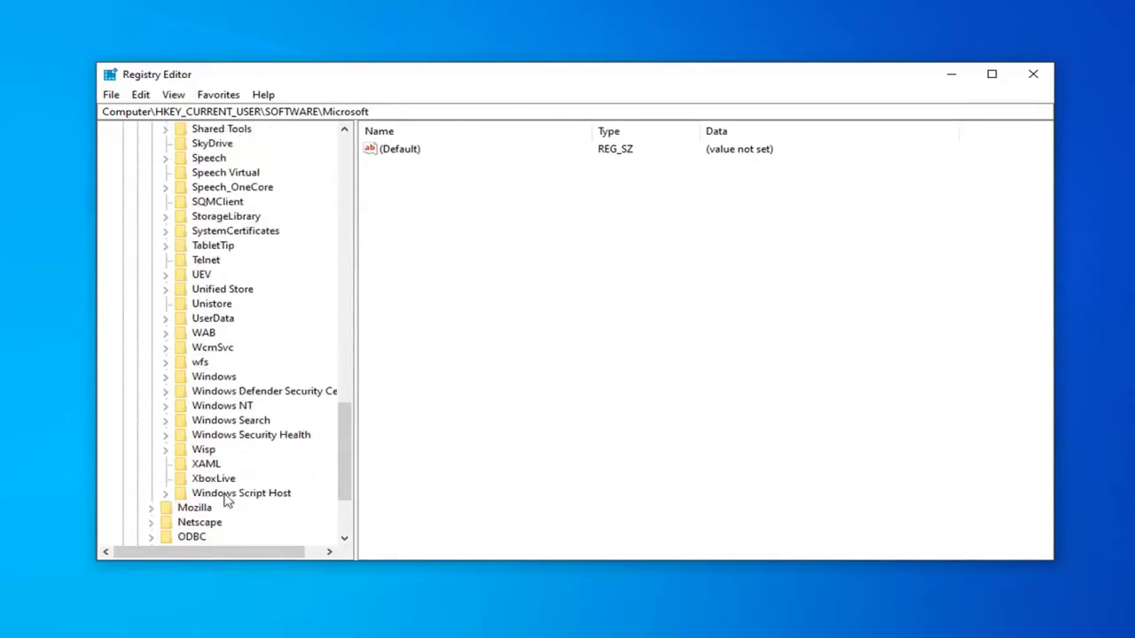
pyautogui.click(223, 494)
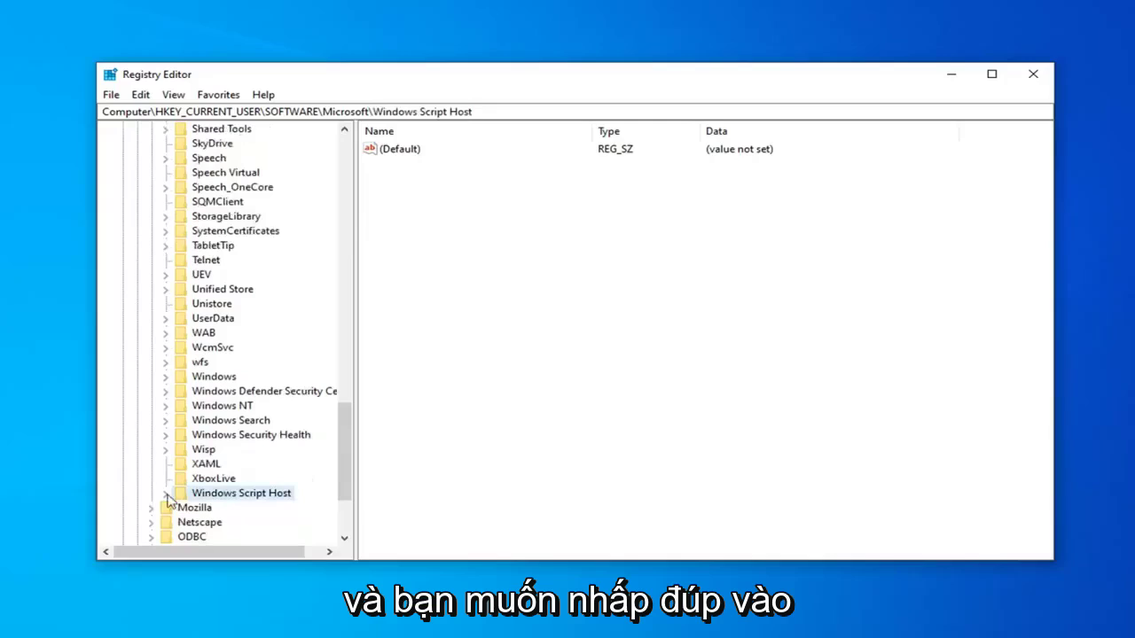
pyautogui.doubleClick(229, 498)
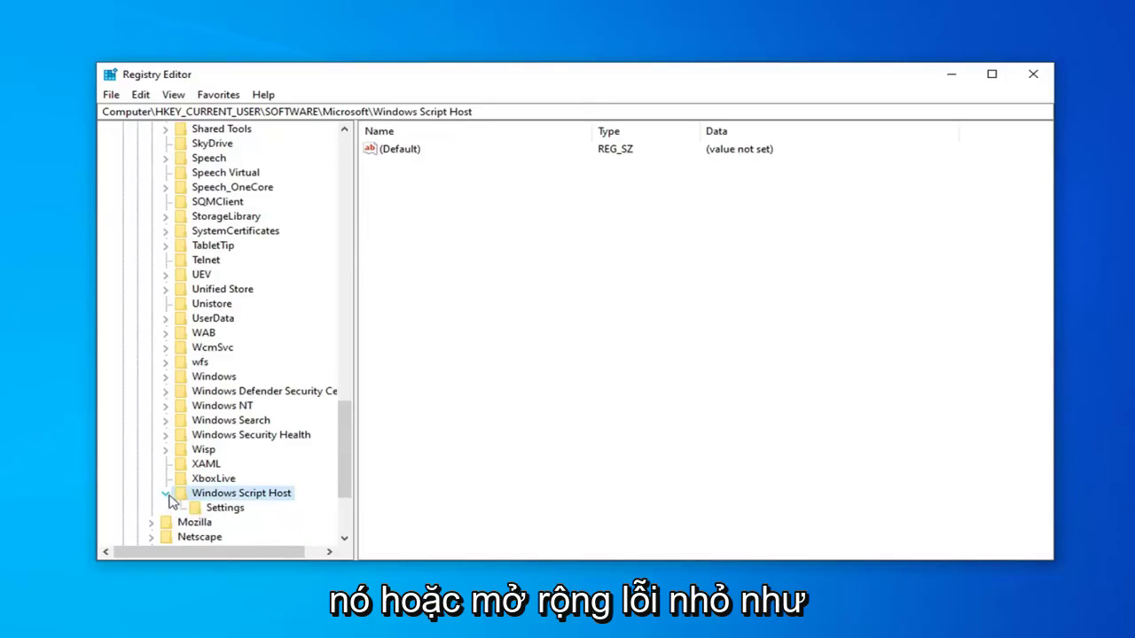
pyautogui.click(214, 513)
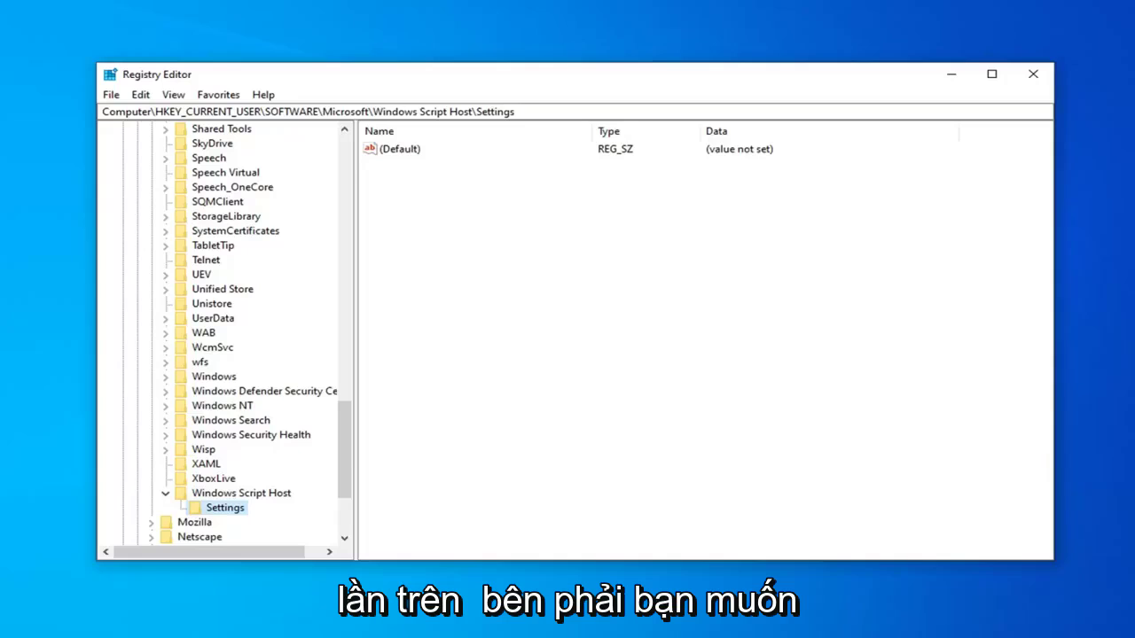
# Create a new DWORD (32-bit) value named 'Enabled' in the Settings key
pyautogui.rightClick(406, 201)
pyautogui.moveTo(454, 210)
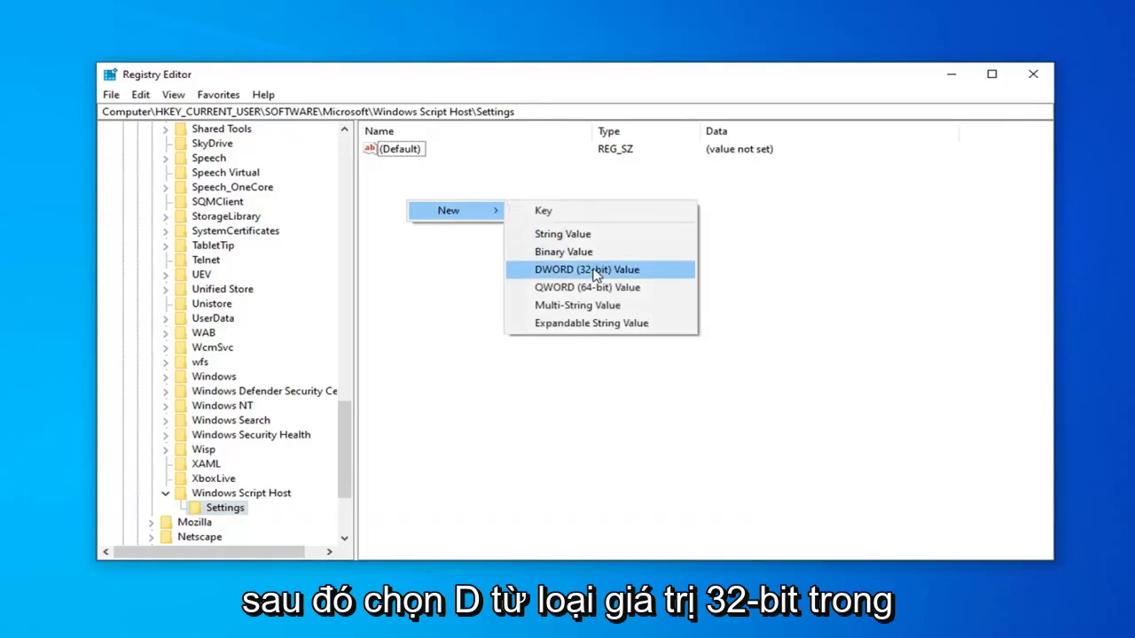
pyautogui.click(591, 272)
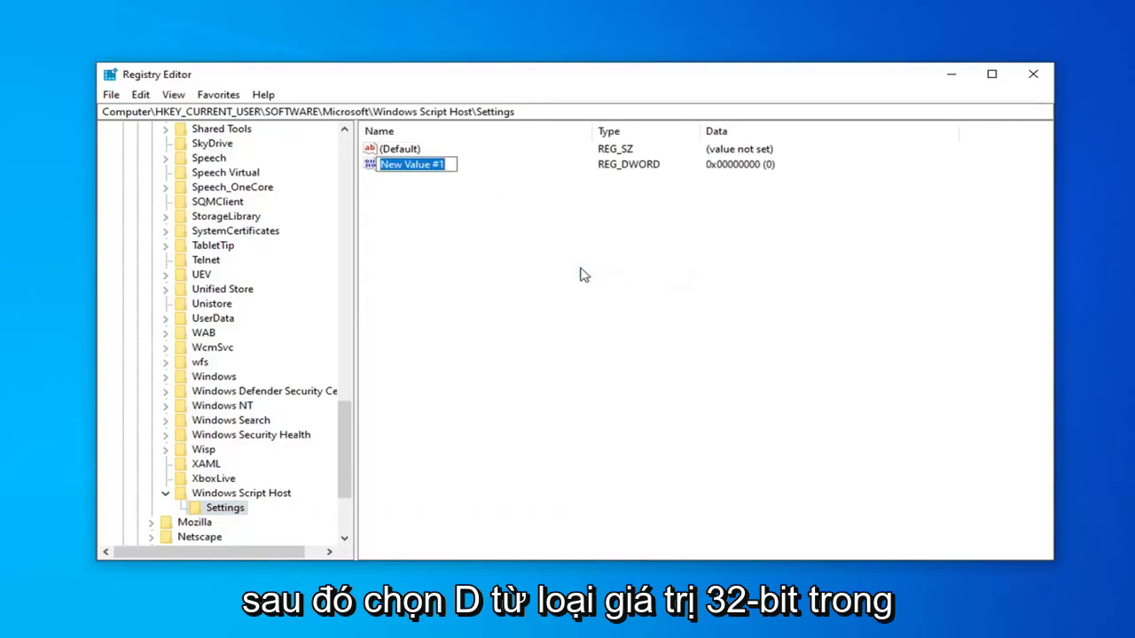
pyautogui.write('En')
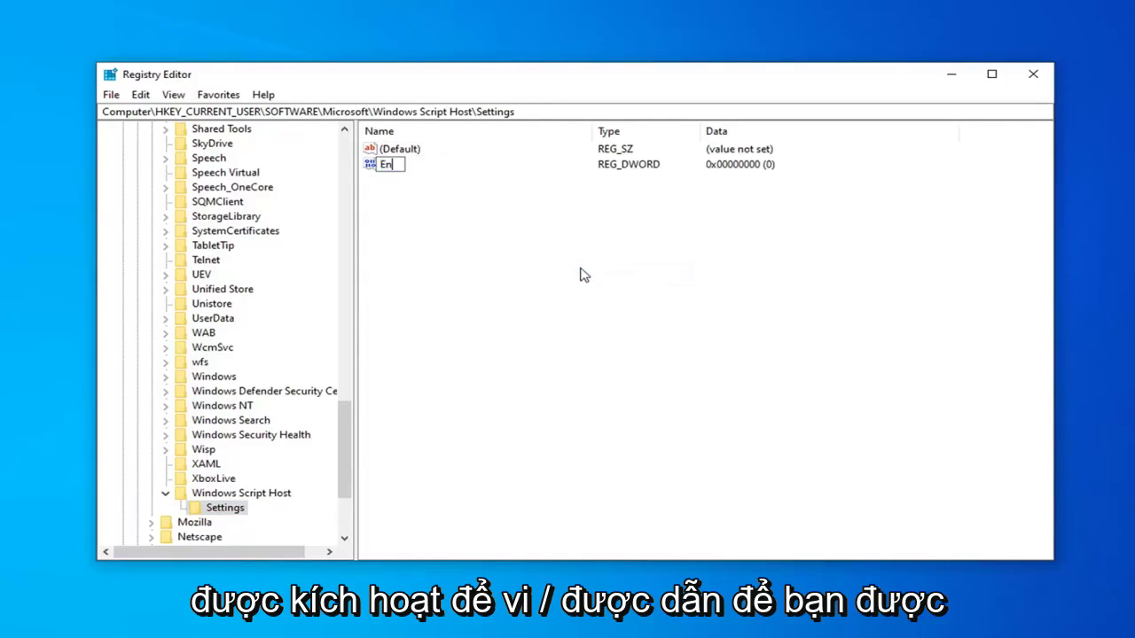
pyautogui.write('abl')
pyautogui.write('ed')
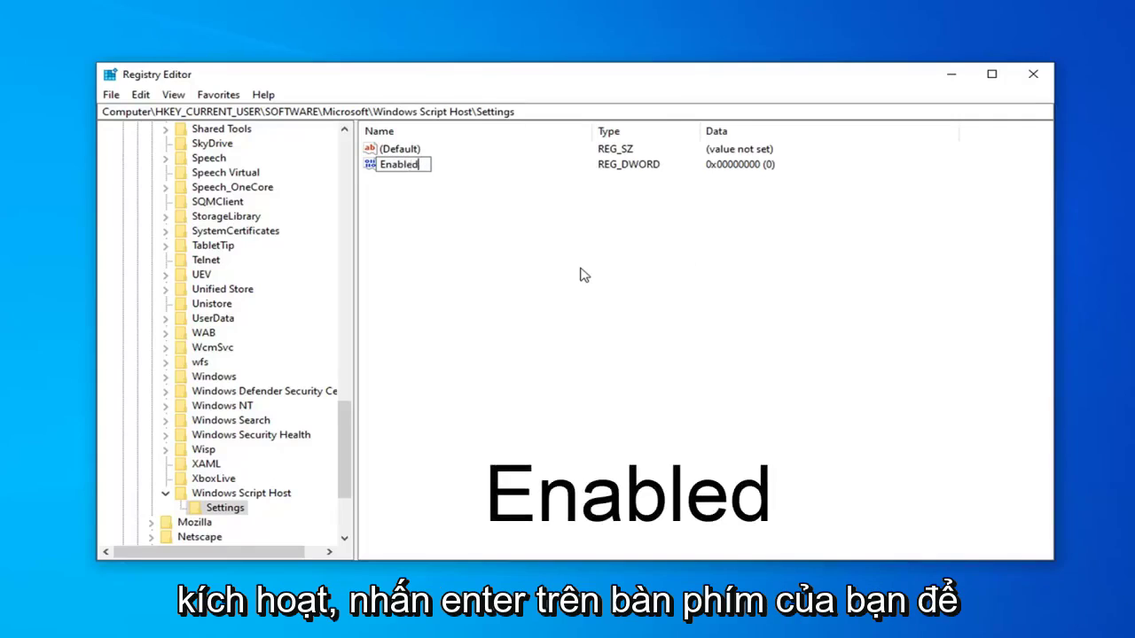
pyautogui.press('Return')
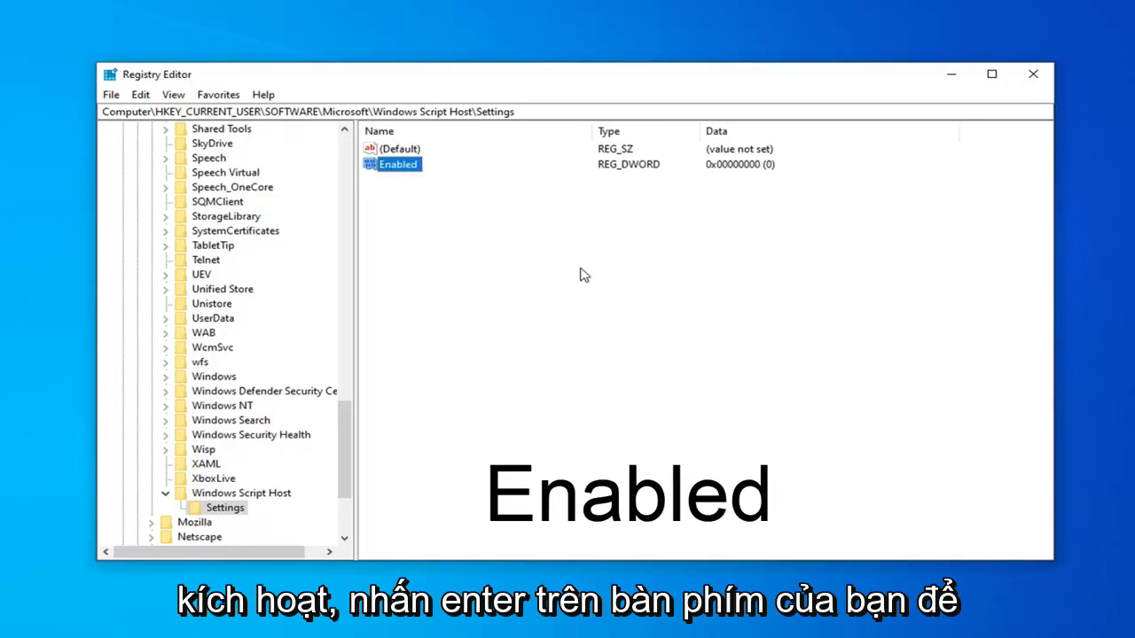
# Change the Enabled value's data from 0 to 1 and save it
pyautogui.doubleClick(397, 165)
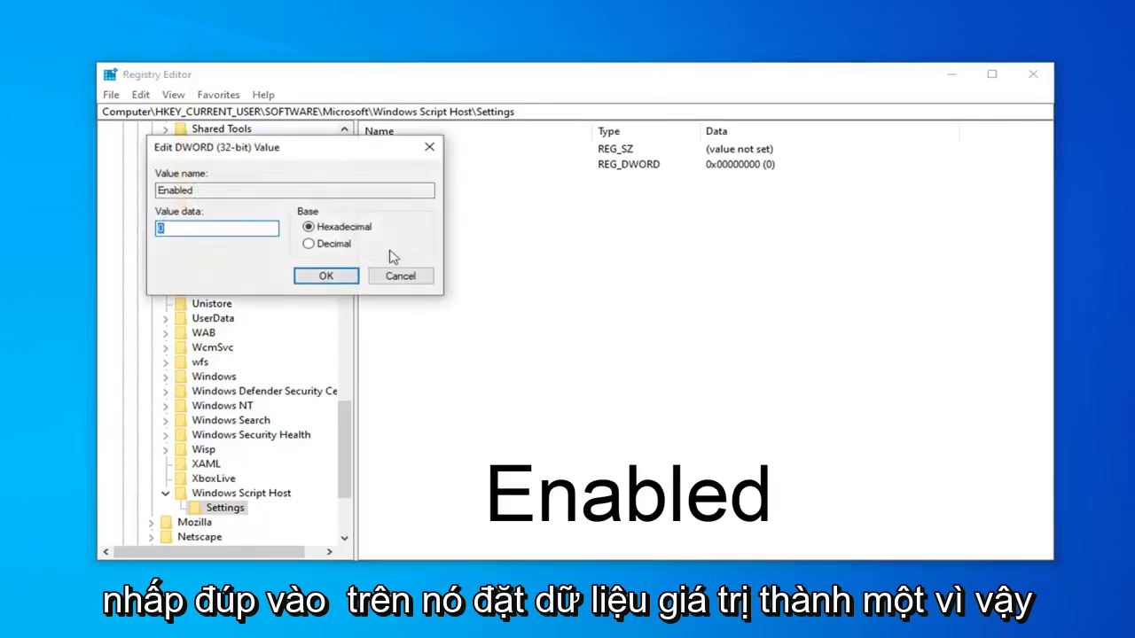
pyautogui.moveTo(310, 147); pyautogui.dragTo(525, 172)
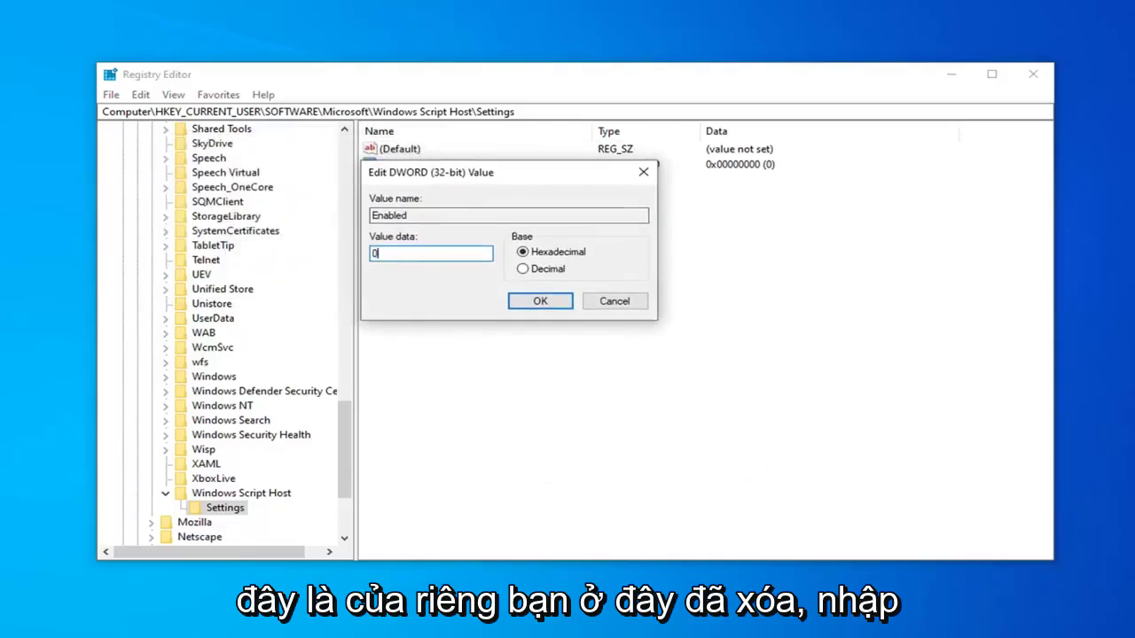
pyautogui.press('BackSpace')
pyautogui.write('1')
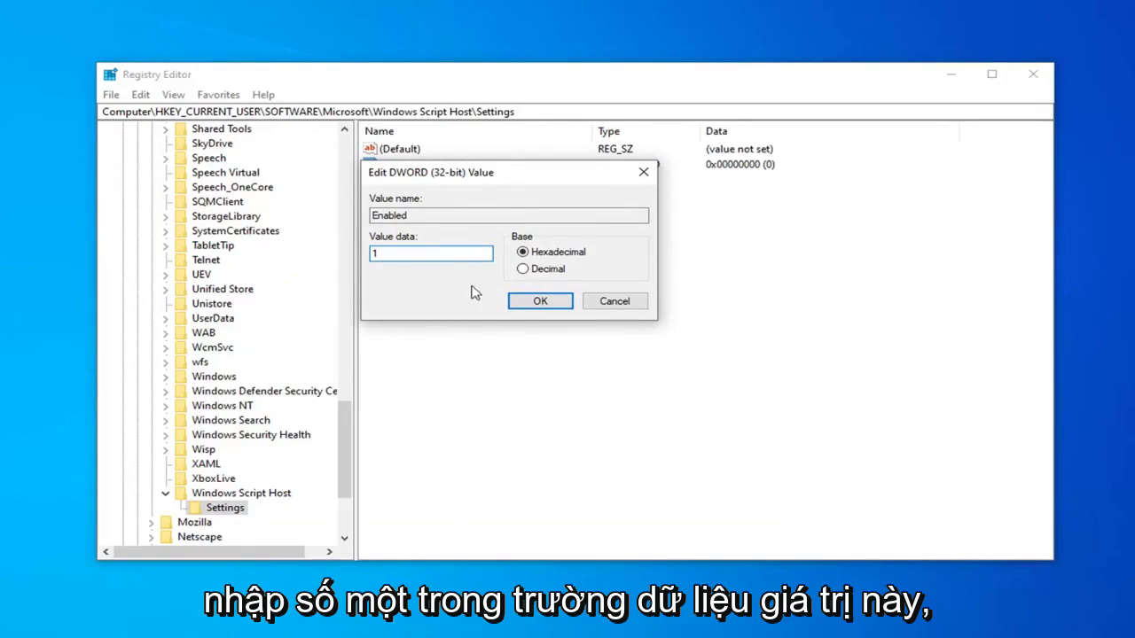
pyautogui.click(543, 302)
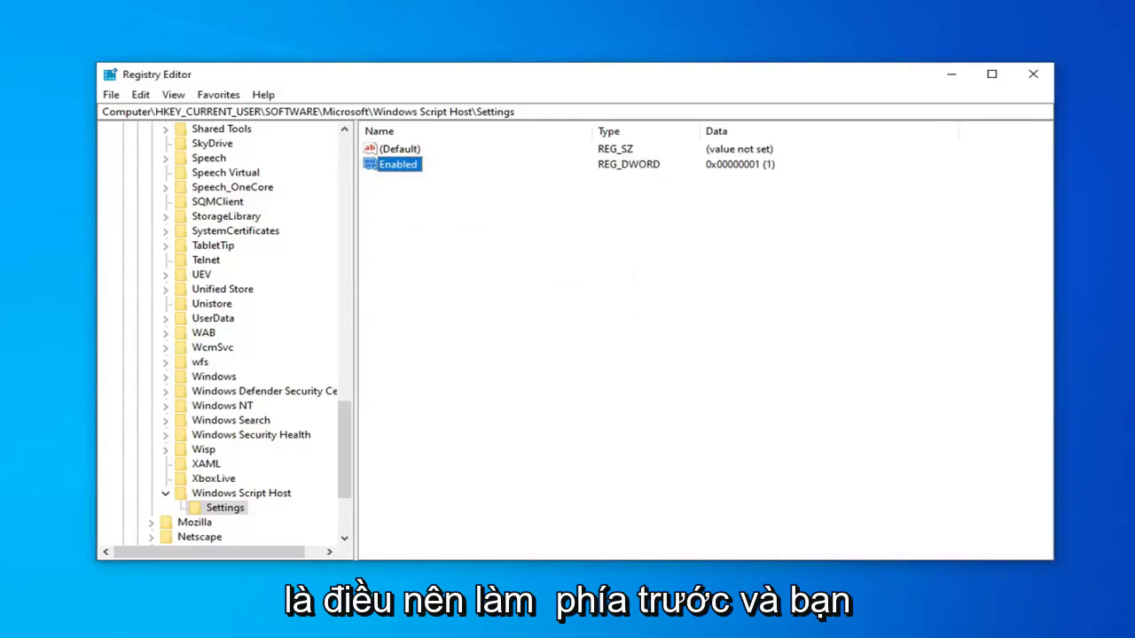
# Collapse Windows Script Host, Microsoft, SOFTWARE and HKEY_CURRENT_USER up to Computer, then close Registry Editor
pyautogui.click(166, 493)
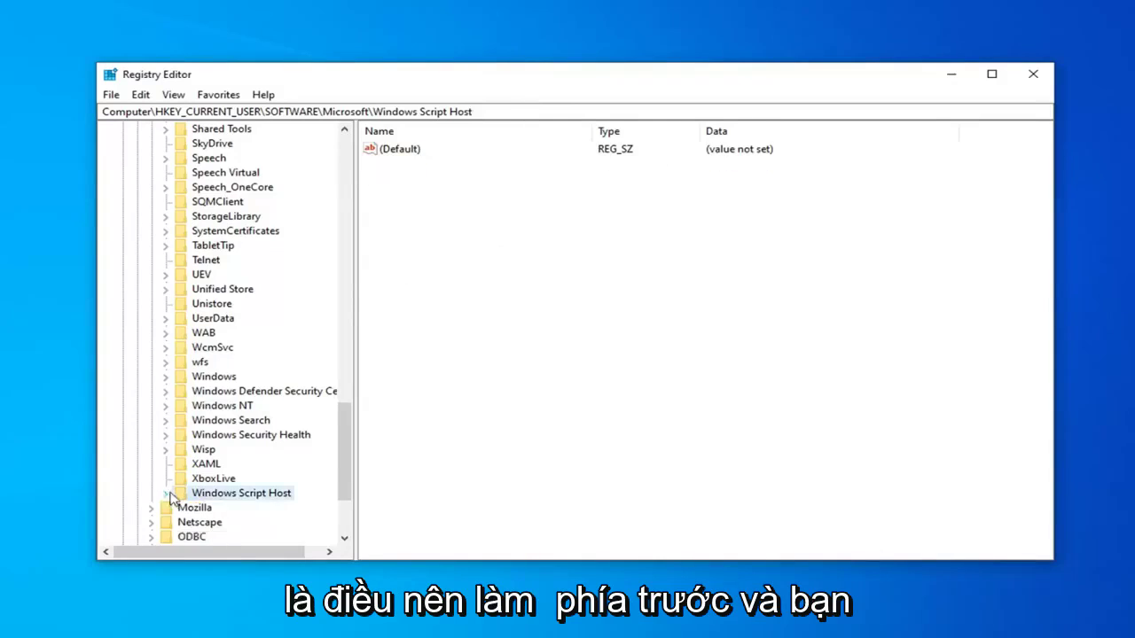
pyautogui.scroll(15, 157, 385)
pyautogui.scroll(10, 157, 398)
pyautogui.click(150, 405)
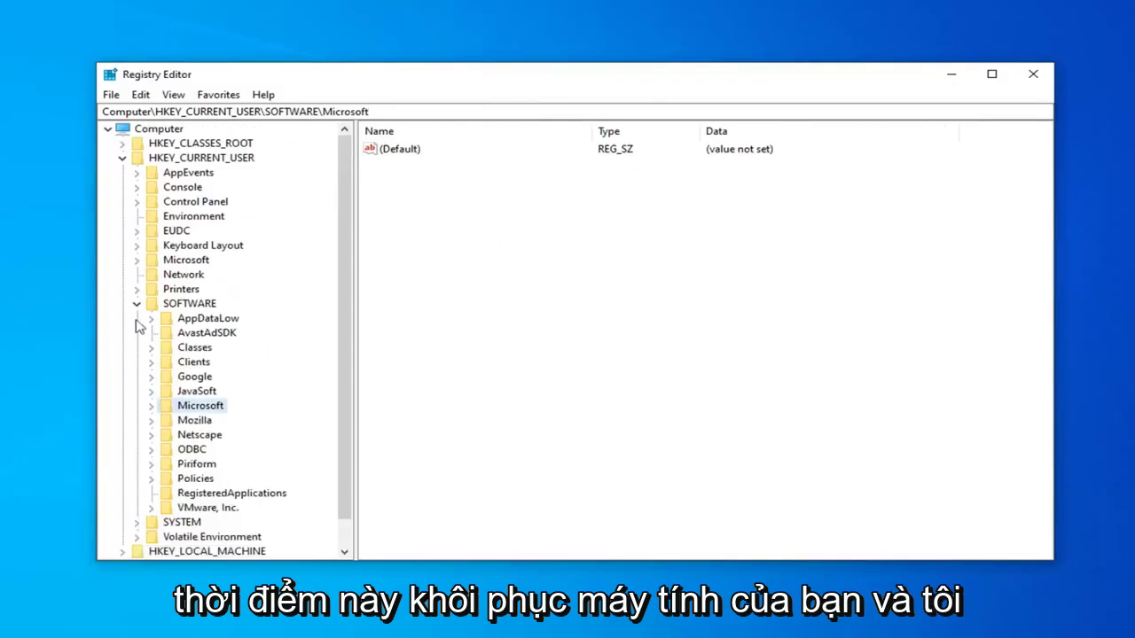
pyautogui.click(136, 303)
pyautogui.click(122, 157)
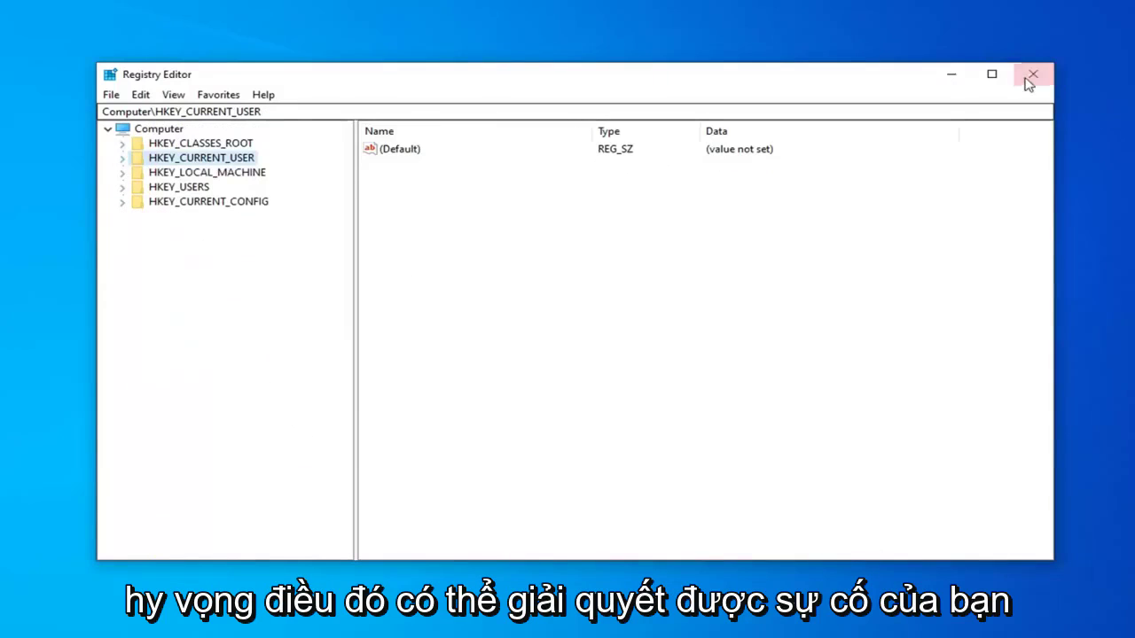
pyautogui.press('Left')
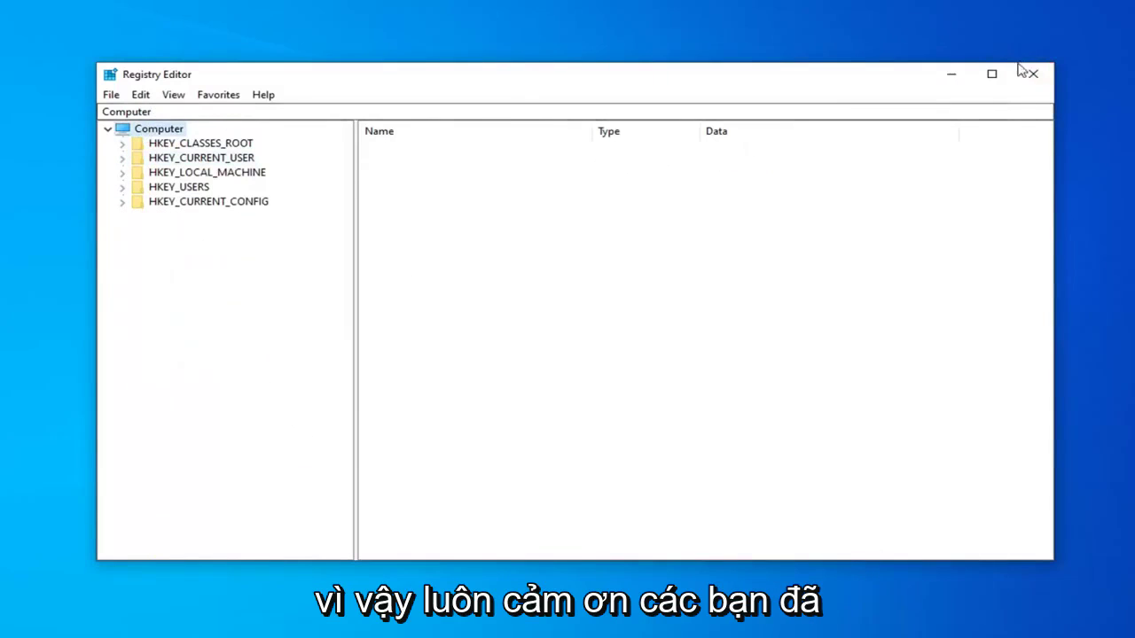
pyautogui.click(1028, 73)
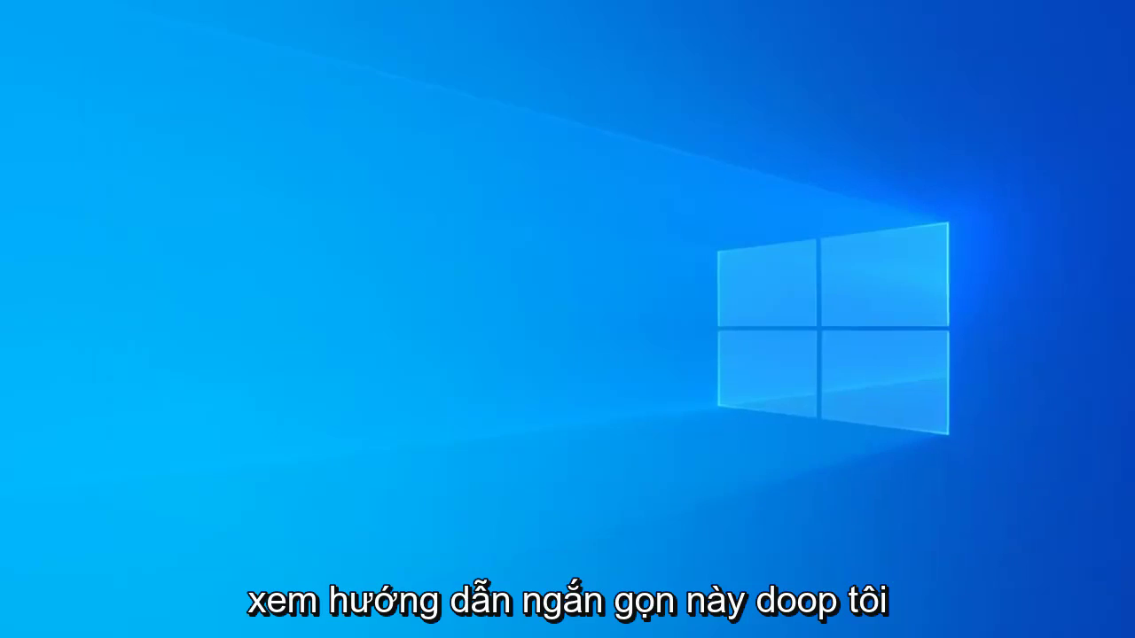